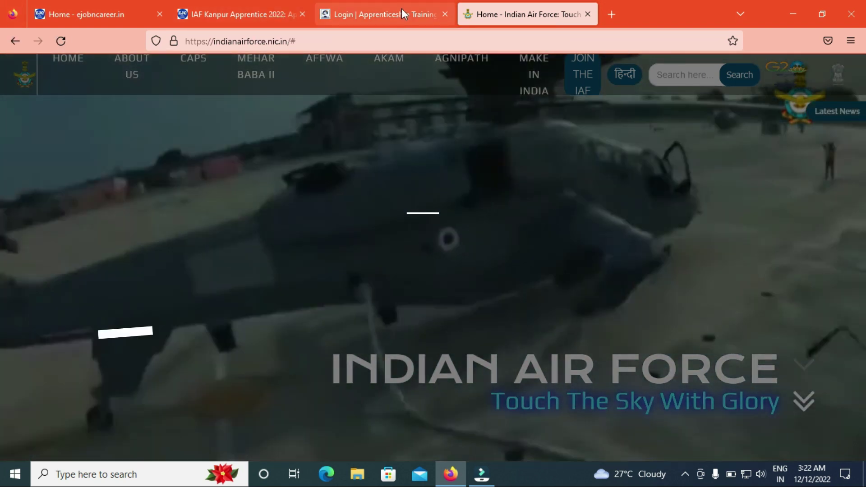
# Step: Switch to the 'Login | Apprenticeship Training' tab to show the Apprenticeship India login page
pyautogui.click(402, 12)
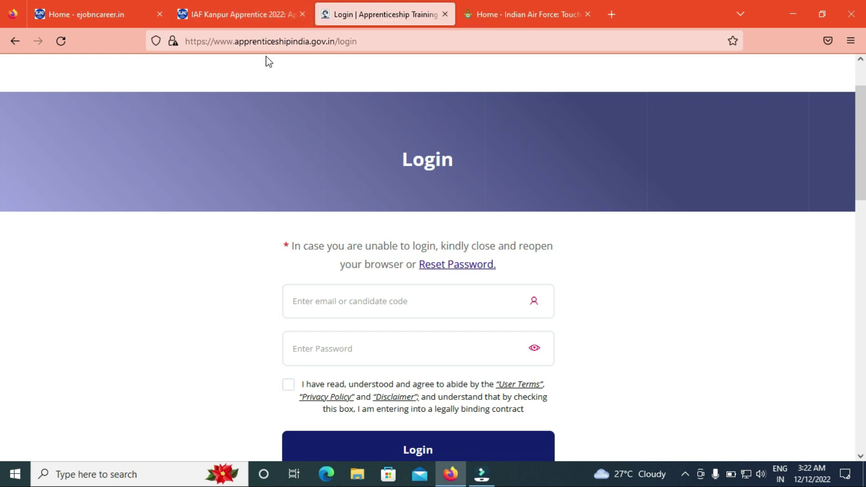
# Step: Read the IAF Kanpur Apprentice 2022 article's vacancy, age limit and qualification sections, then return to the top
pyautogui.click(237, 15)
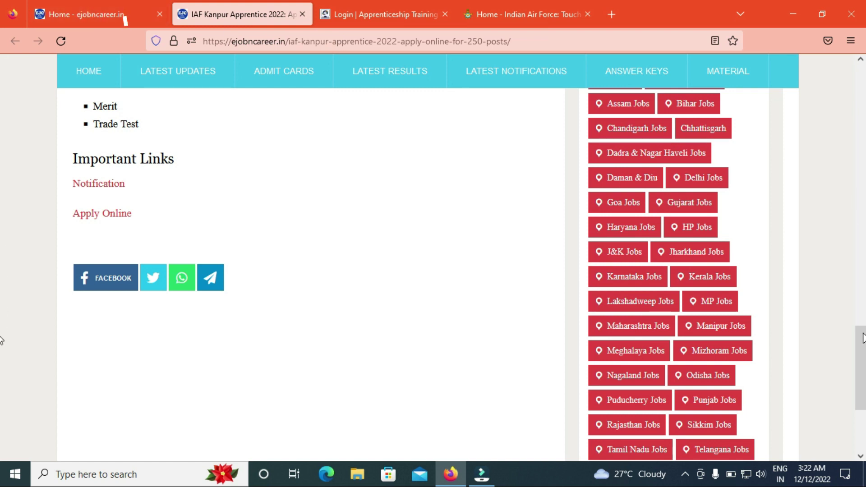
pyautogui.moveTo(861, 365); pyautogui.dragTo(863, 229)
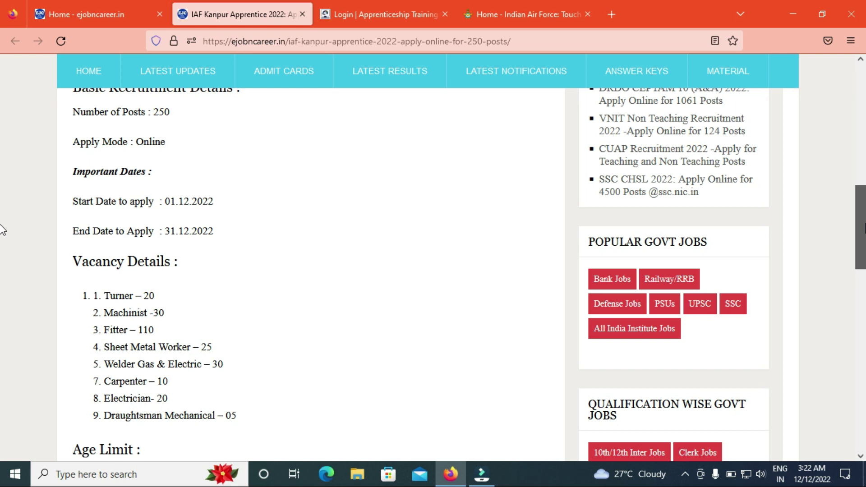
pyautogui.scroll(-1, 2, 230)
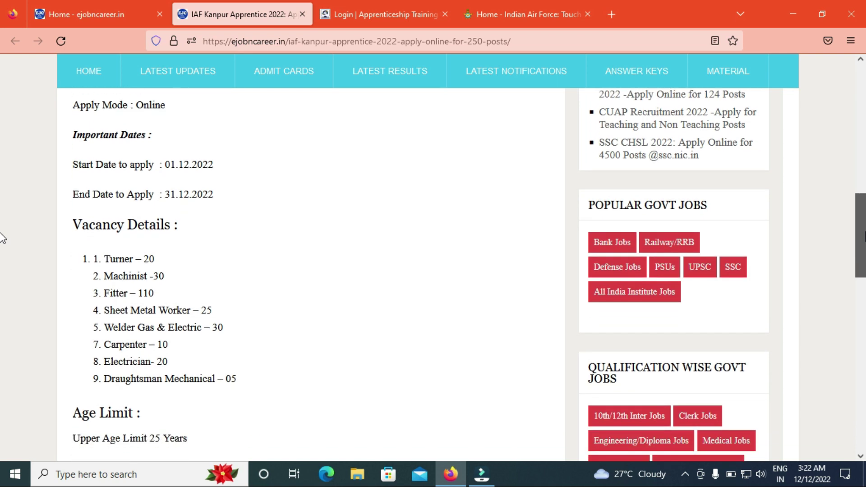
pyautogui.scroll(-1, 2, 237)
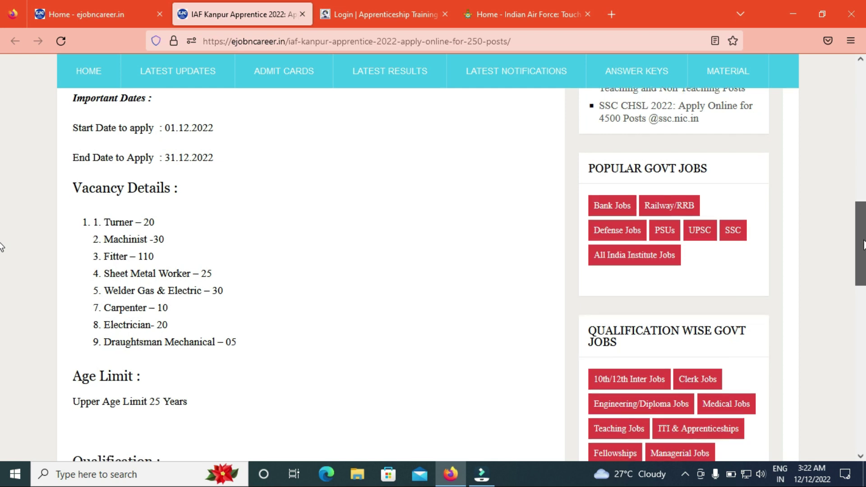
pyautogui.scroll(-1, 2, 245)
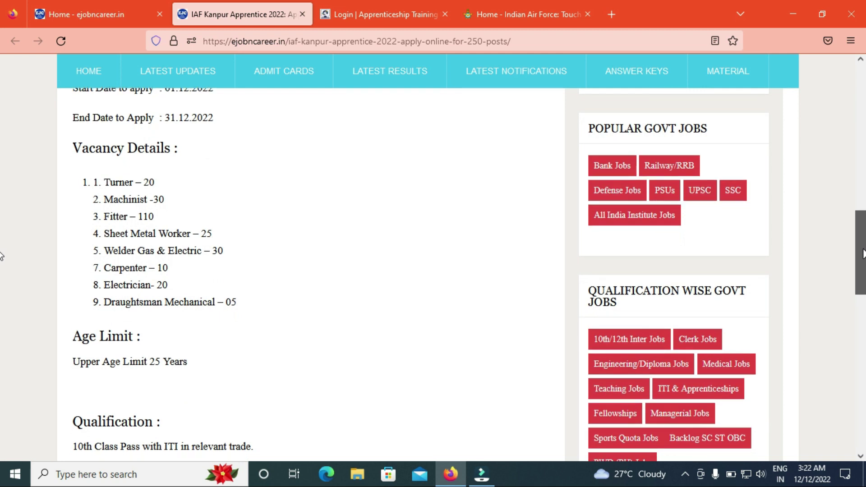
pyautogui.moveTo(862, 253); pyautogui.dragTo(861, 260)
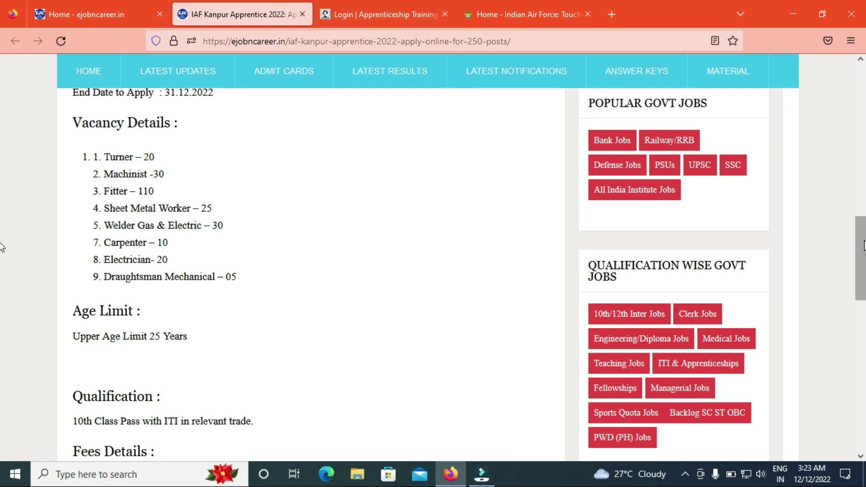
pyautogui.moveTo(863, 244); pyautogui.dragTo(517, 9)
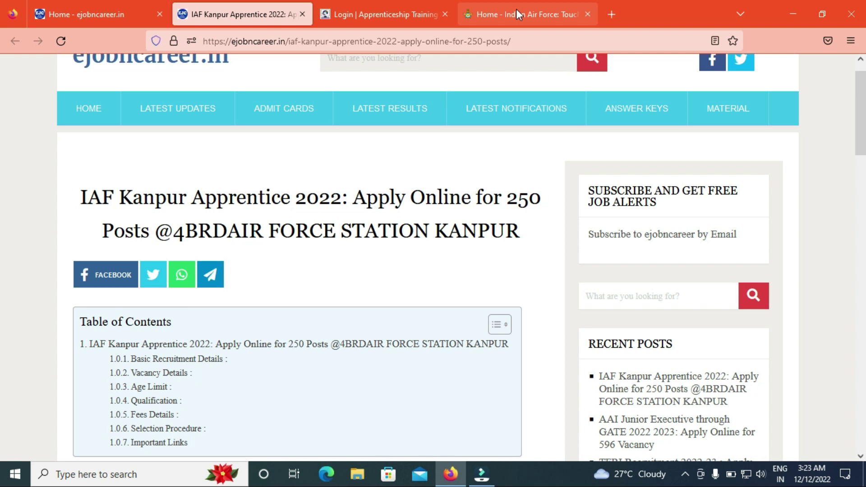
# Step: Back on the login tab, verify the mobile OTP to reach the Candidates Dashboard
pyautogui.click(380, 14)
pyautogui.scroll(2, 0, 187)
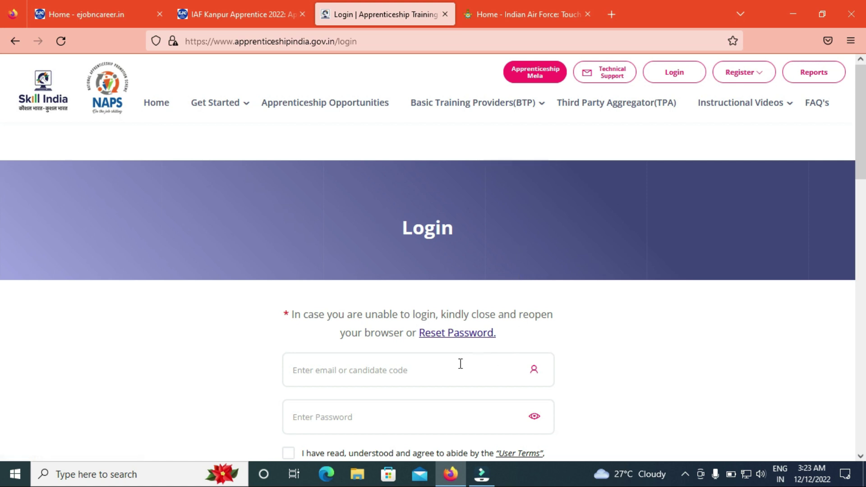
pyautogui.scroll(-5, 3, 212)
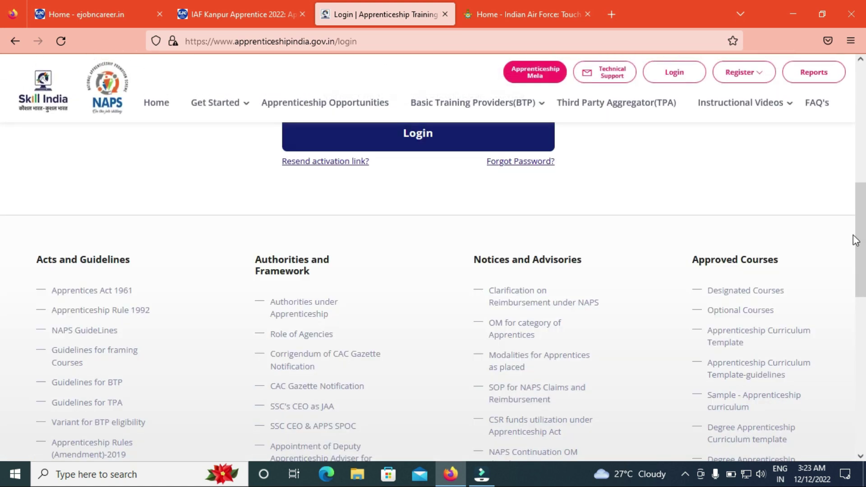
pyautogui.scroll(3, 4, 209)
pyautogui.scroll(1, 2, 180)
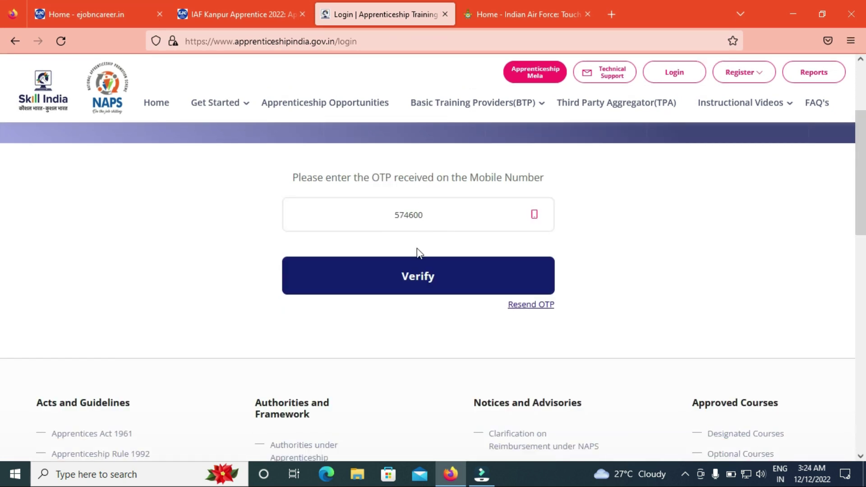
pyautogui.click(427, 291)
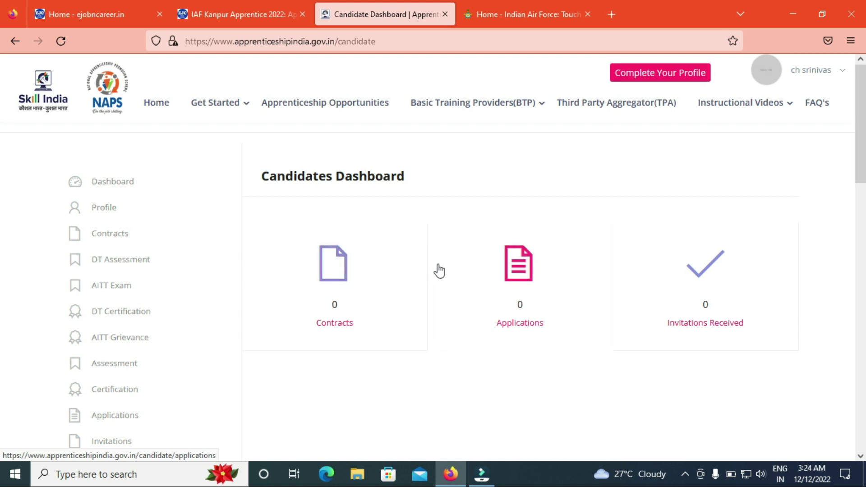
# Step: Open and browse the Apprenticeship Opportunities listing
pyautogui.click(343, 114)
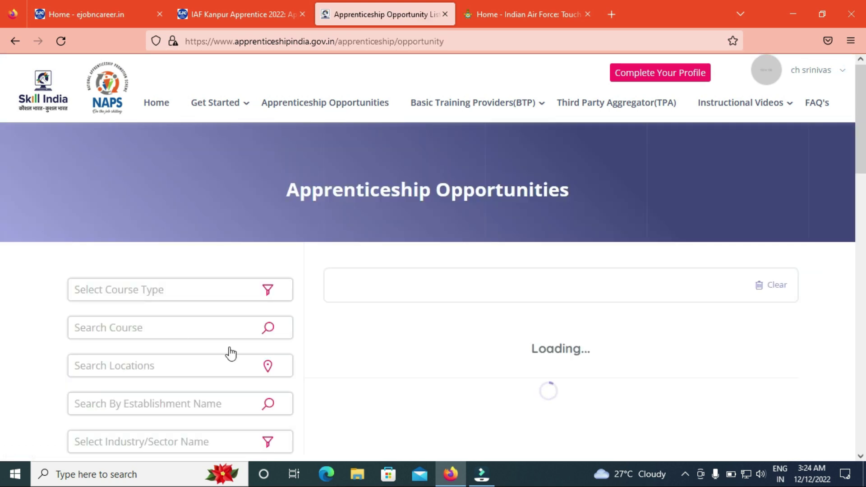
pyautogui.scroll(-2, 4, 181)
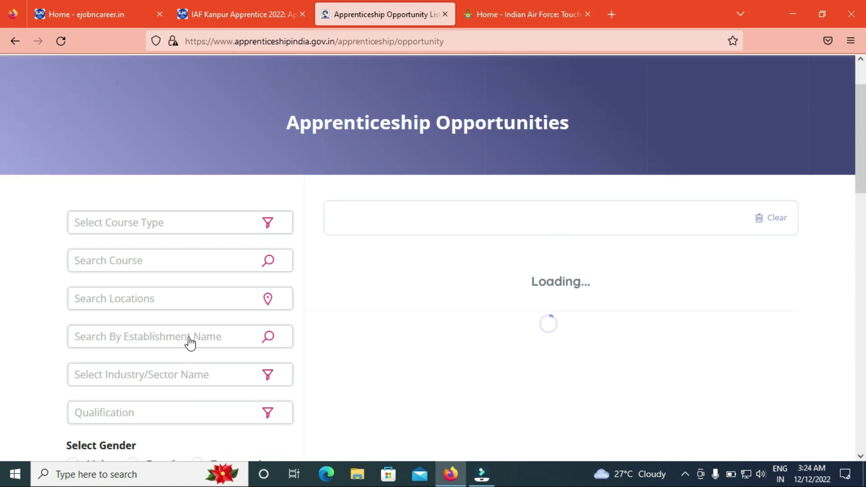
pyautogui.scroll(-10, 189, 343)
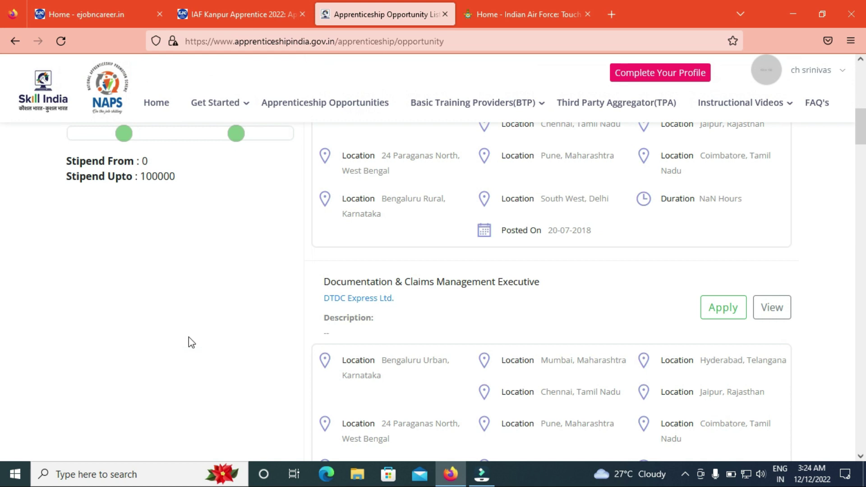
pyautogui.scroll(2, 188, 337)
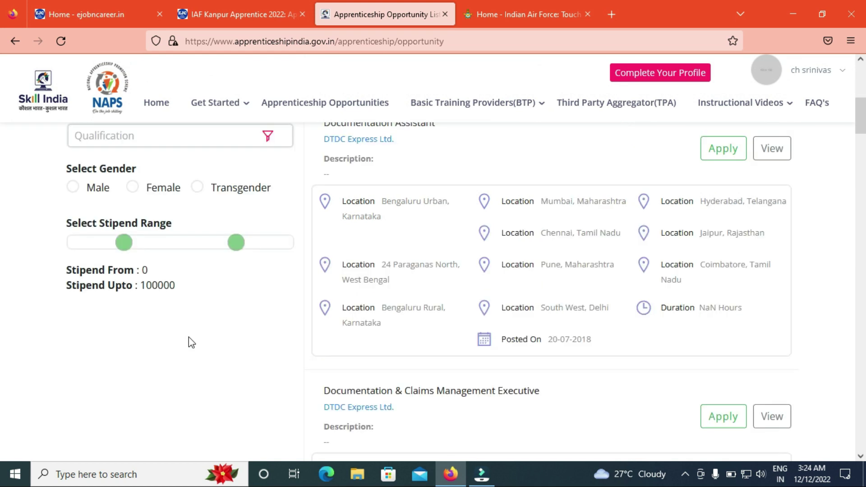
# Step: Copy '4BRDAIR FORCE STATION KANPUR' from the blog article title and return to the listing
pyautogui.click(242, 14)
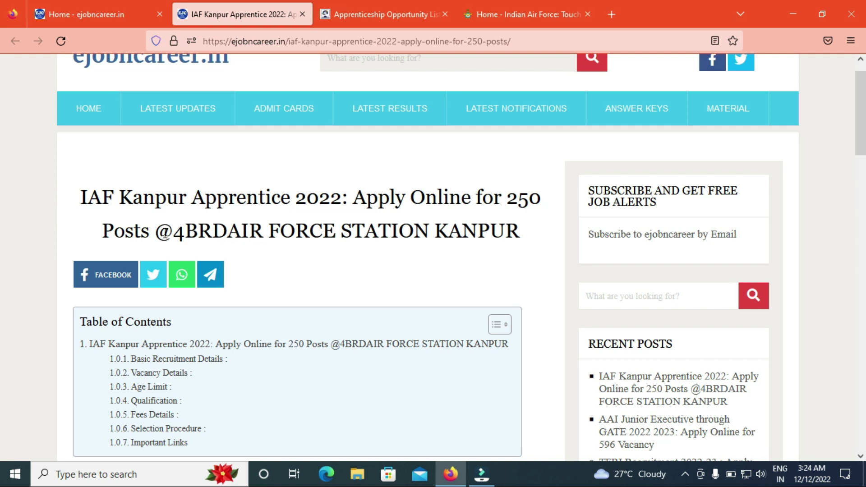
pyautogui.moveTo(179, 233); pyautogui.dragTo(519, 233)
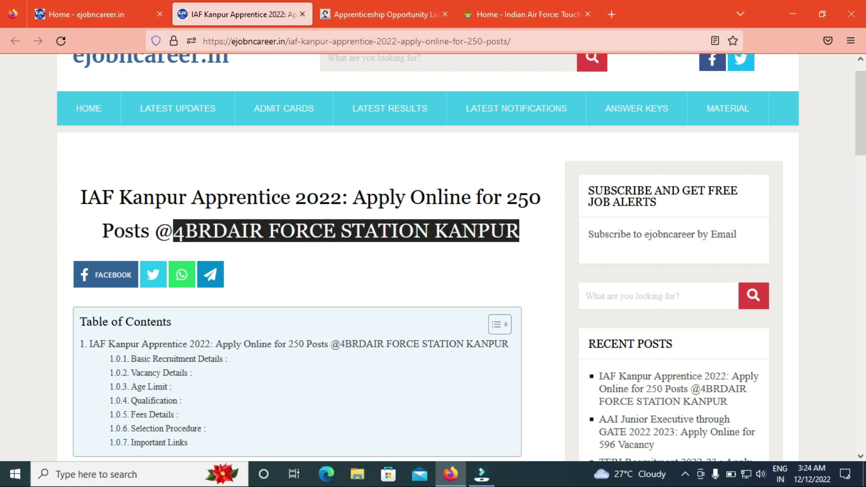
pyautogui.rightClick(385, 232)
pyautogui.click(416, 247)
pyautogui.click(338, 11)
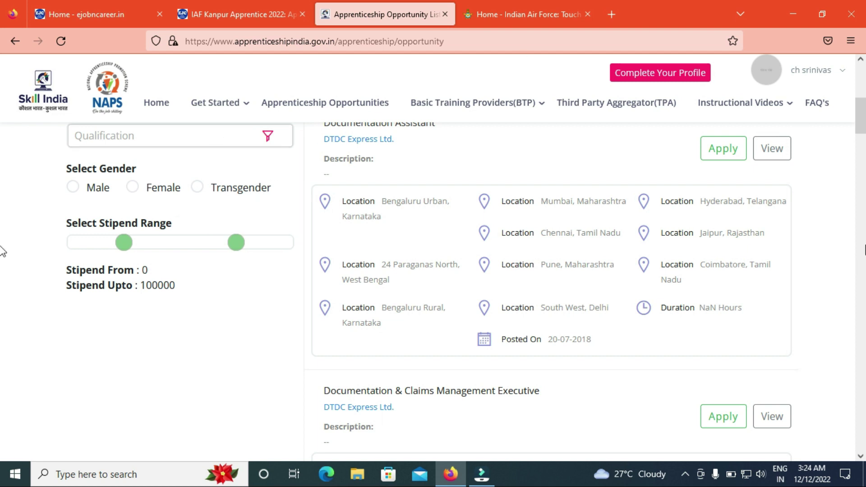
# Step: Paste '4BRDAIR FORCE STATION KANPUR' into the establishment search and select it, leaving 8 opportunities
pyautogui.scroll(3, 5, 138)
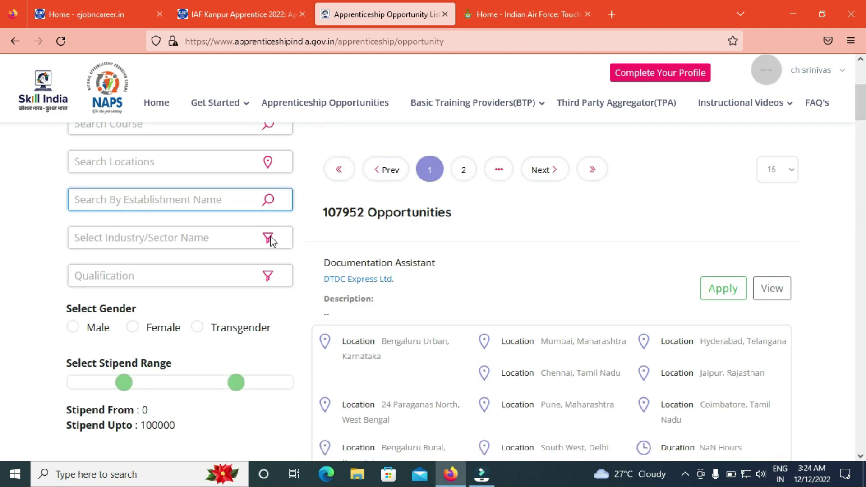
pyautogui.hotkey('ctrl', 'v')
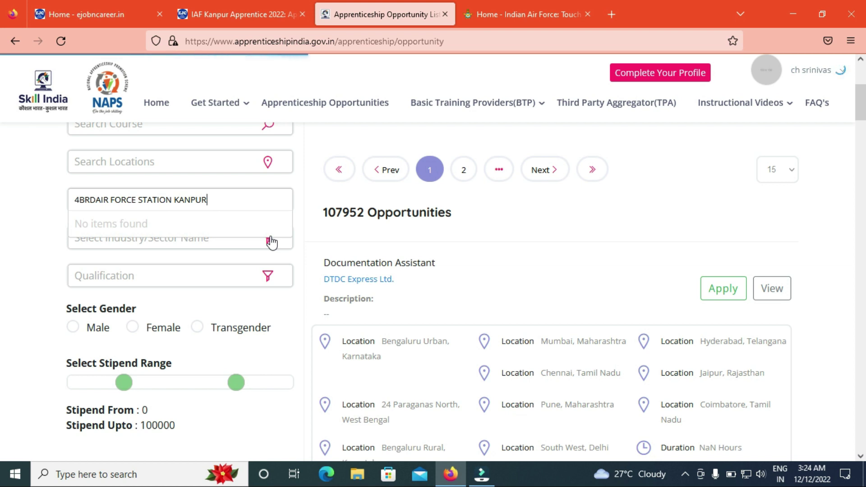
pyautogui.click(272, 242)
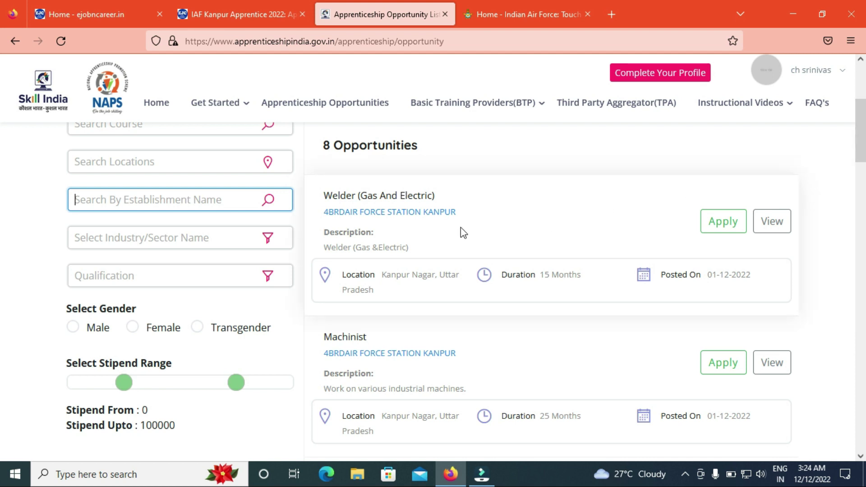
# Step: Scroll through the 4BRDAIR FORCE STATION KANPUR listings to locate the Fitter opportunity
pyautogui.scroll(-1, 2, 153)
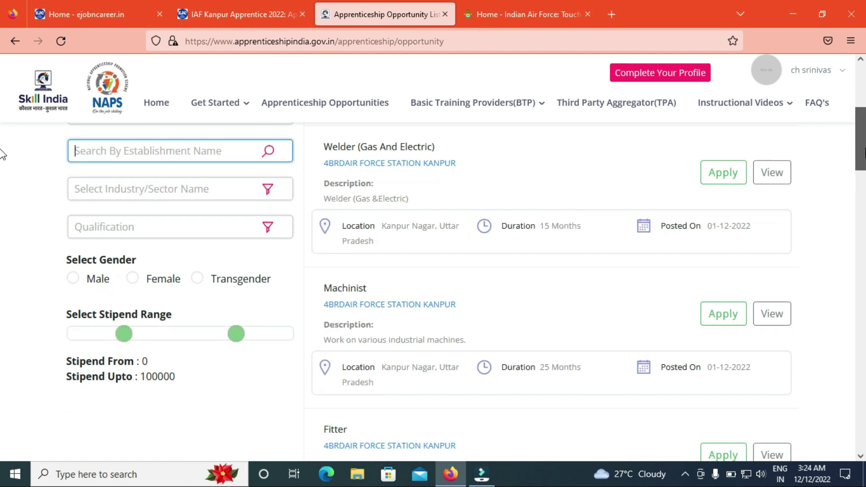
pyautogui.scroll(-12, 2, 154)
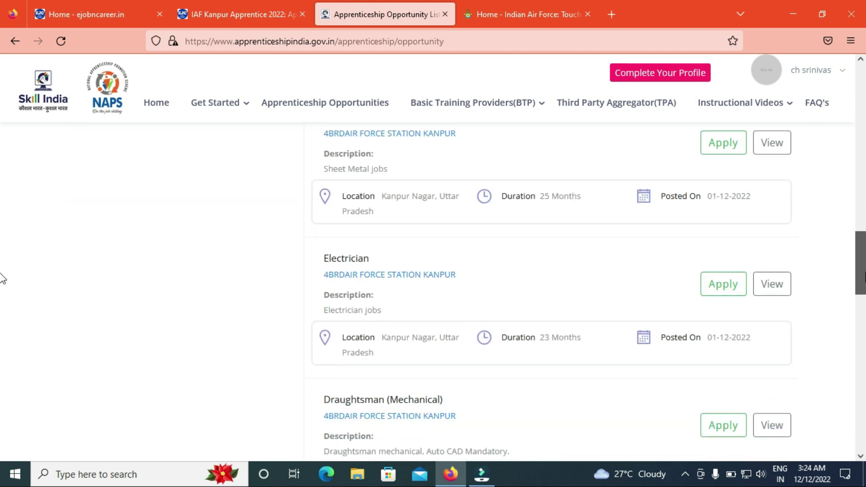
pyautogui.scroll(-3, 2, 279)
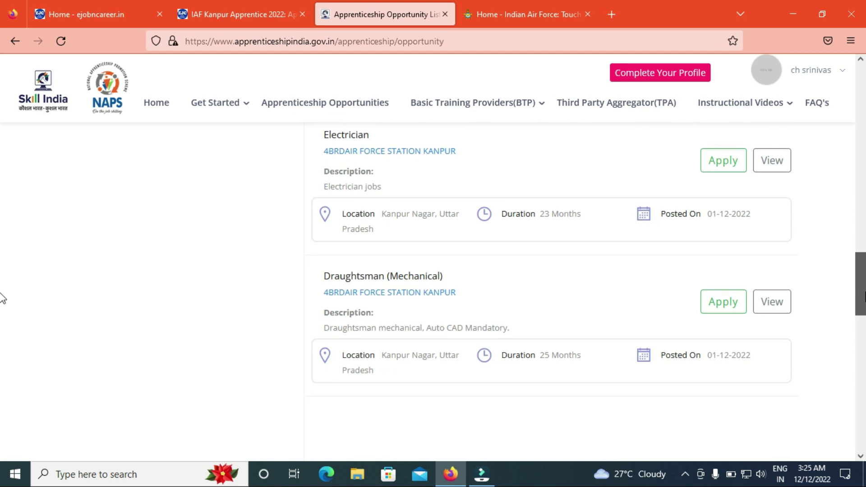
pyautogui.scroll(14, 3, 297)
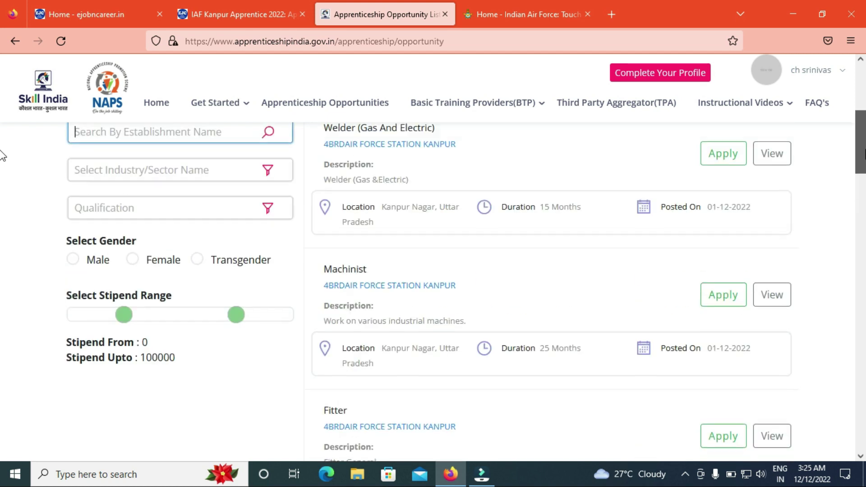
pyautogui.scroll(1, 2, 156)
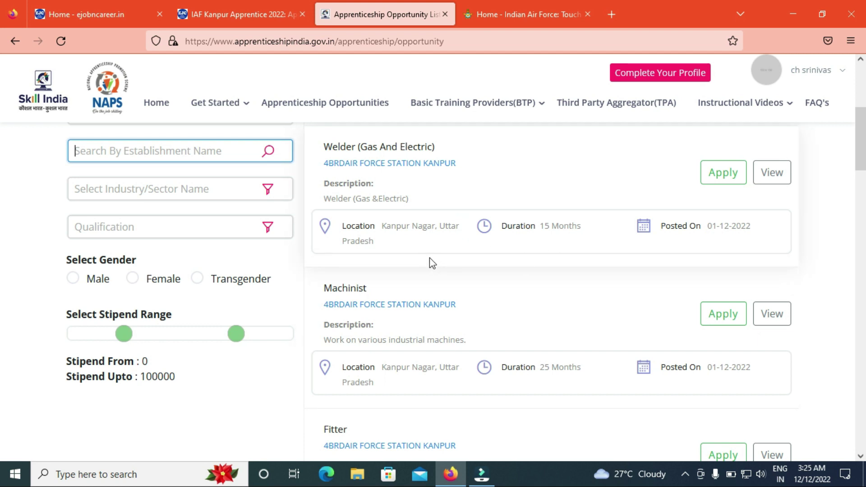
pyautogui.scroll(-2, 2, 151)
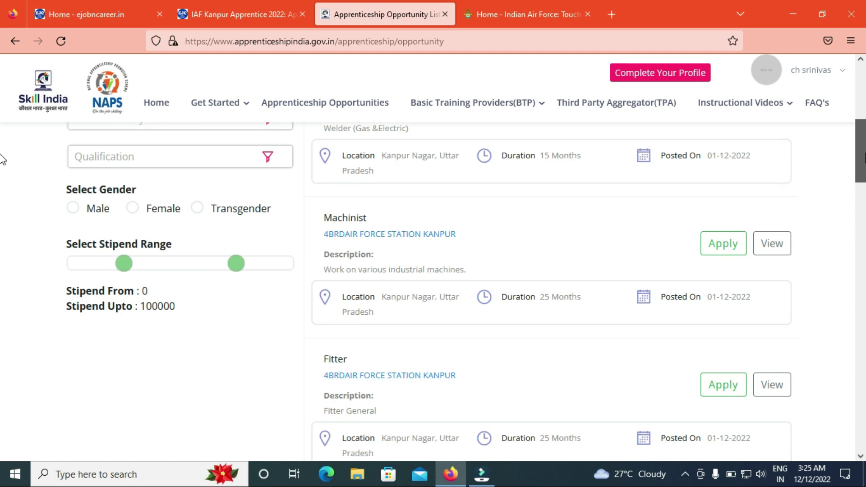
pyautogui.scroll(-2, 3, 162)
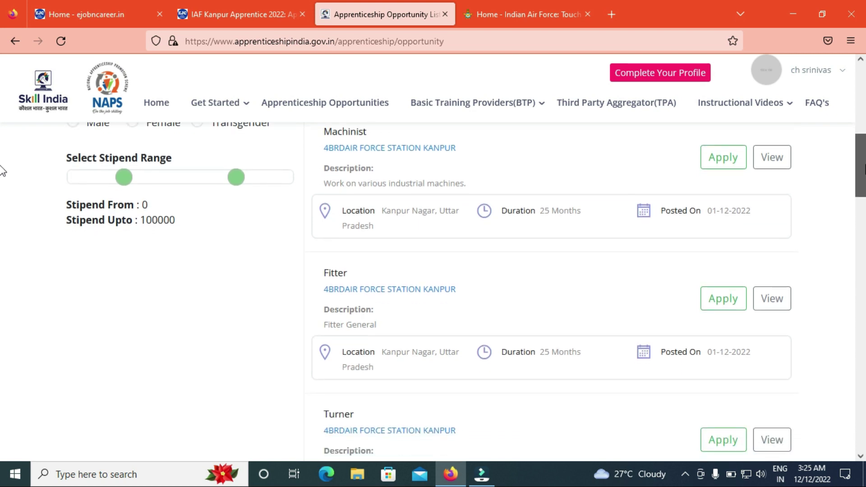
pyautogui.scroll(-1, 2, 172)
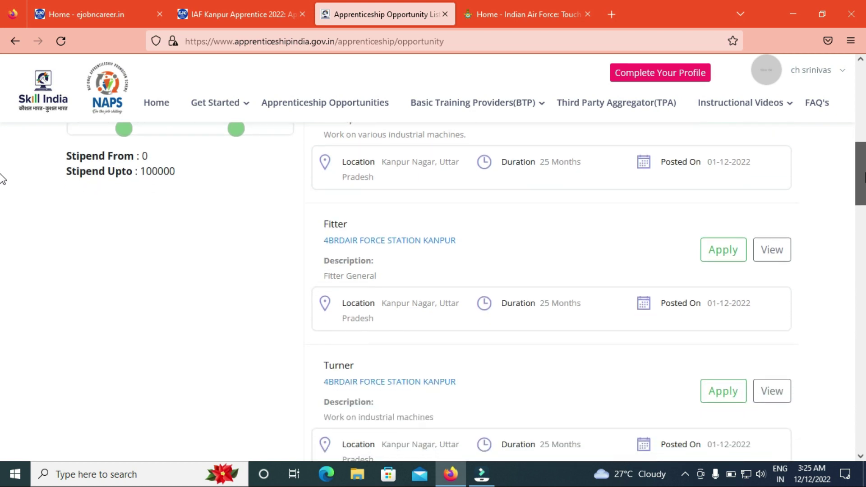
pyautogui.scroll(-1, 2, 184)
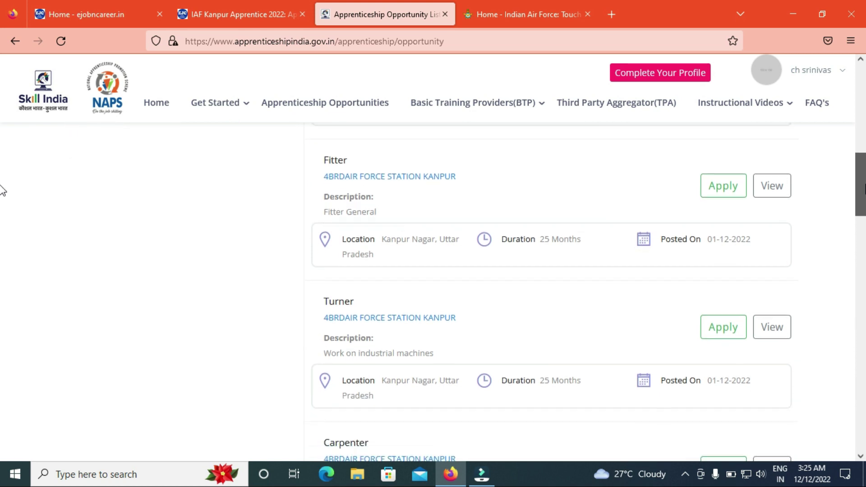
pyautogui.scroll(-3, 2, 195)
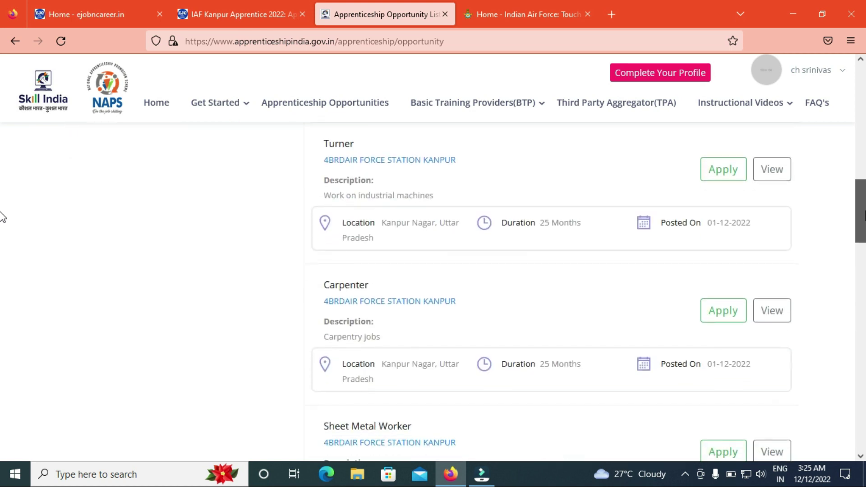
pyautogui.scroll(-3, 3, 217)
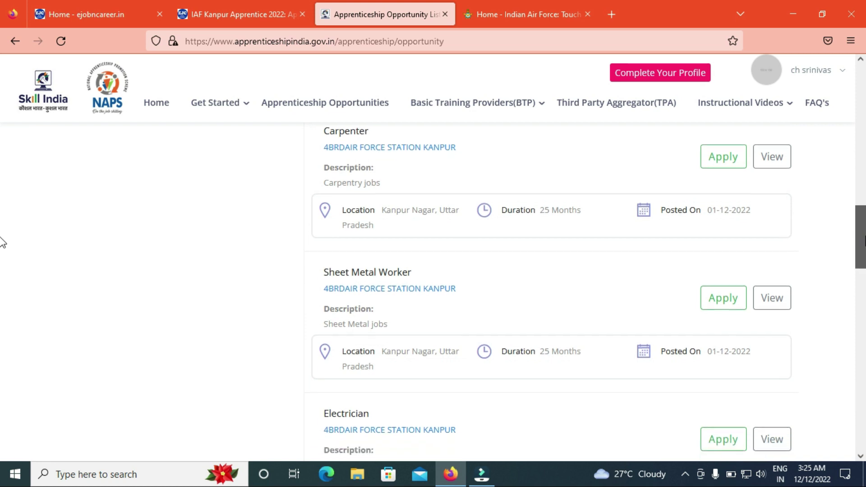
pyautogui.scroll(-2, 2, 243)
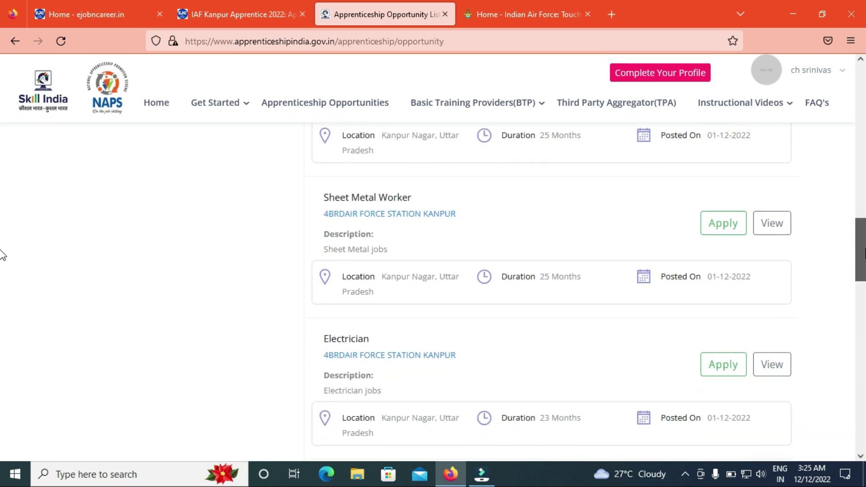
pyautogui.scroll(-2, 2, 255)
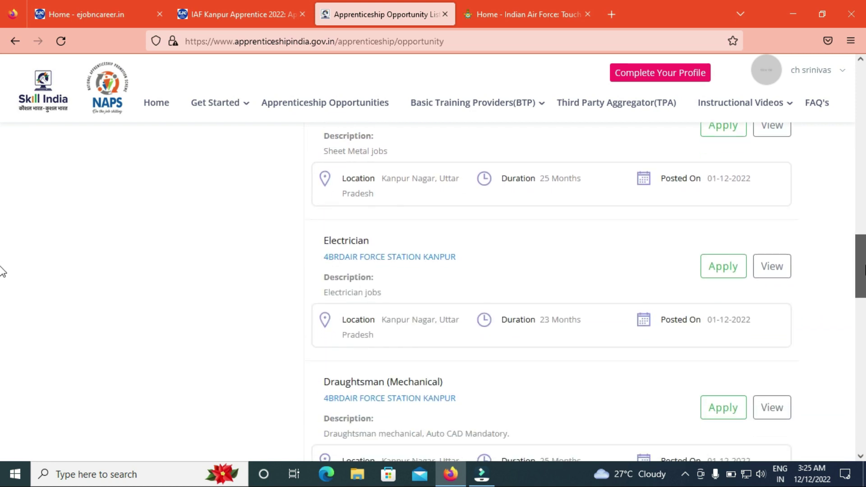
pyautogui.scroll(-1, 3, 273)
pyautogui.scroll(-1, 2, 278)
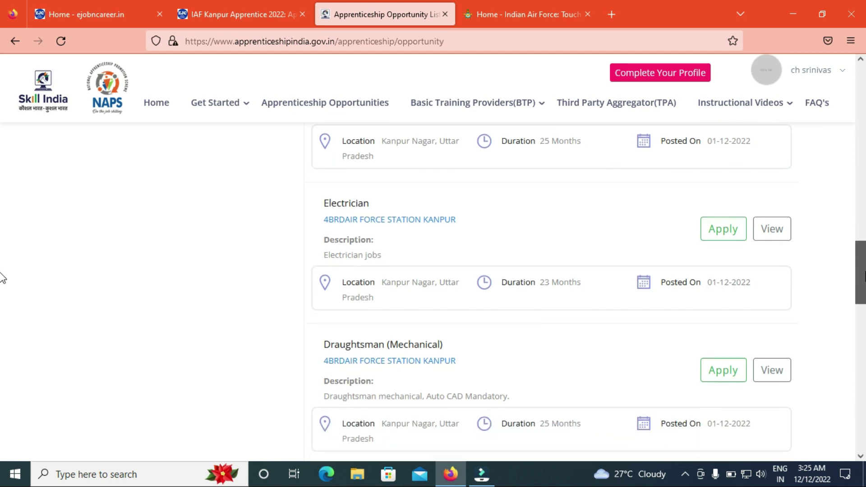
pyautogui.scroll(-2, 2, 286)
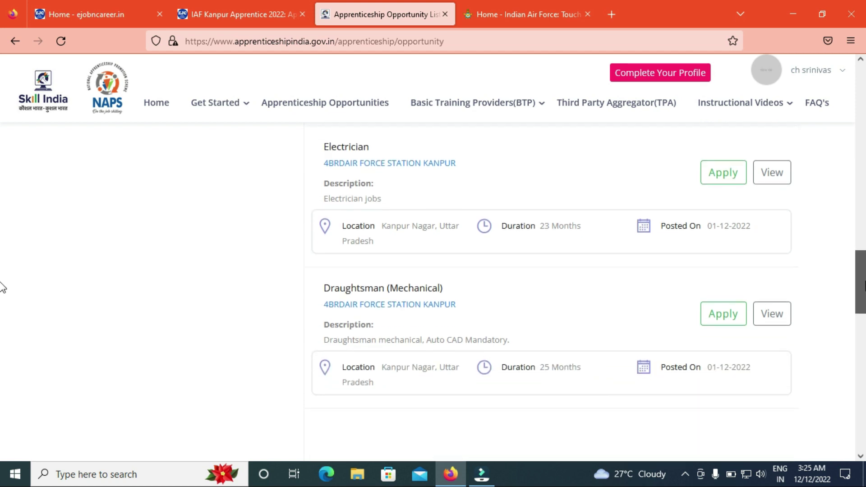
pyautogui.scroll(10, 2, 288)
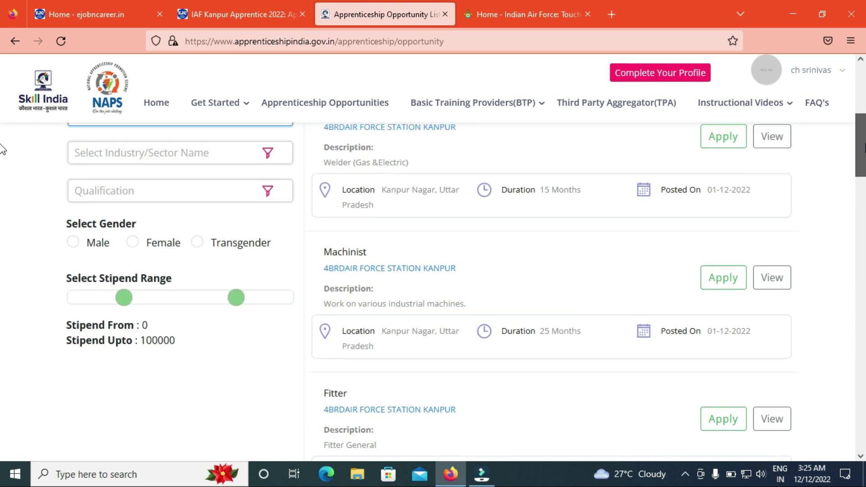
pyautogui.scroll(1, 669, 286)
pyautogui.scroll(-2, 669, 286)
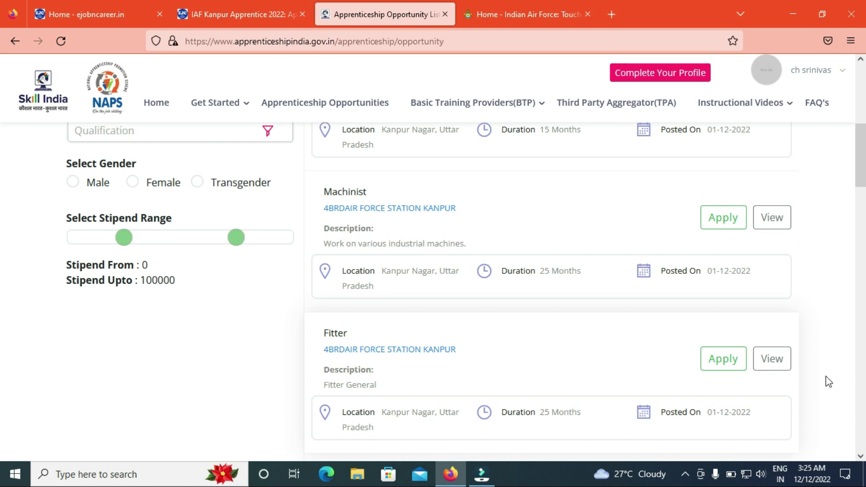
pyautogui.click(772, 366)
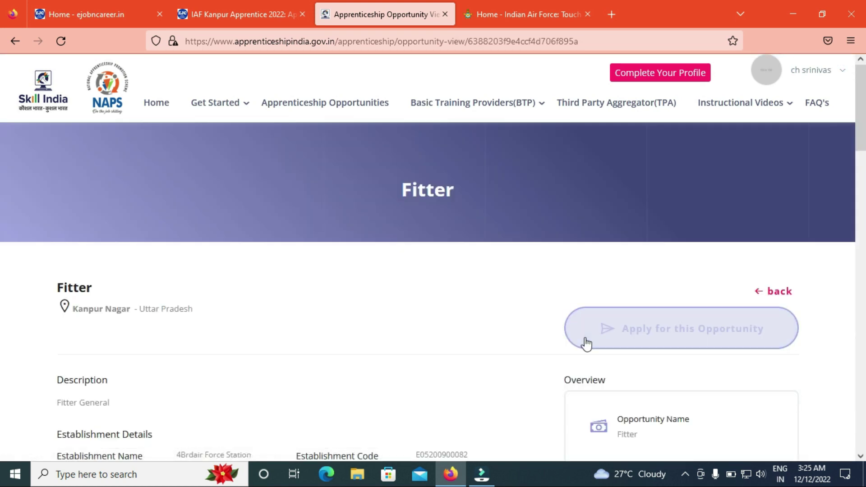
pyautogui.scroll(-2, 2, 137)
pyautogui.scroll(-4, 2, 149)
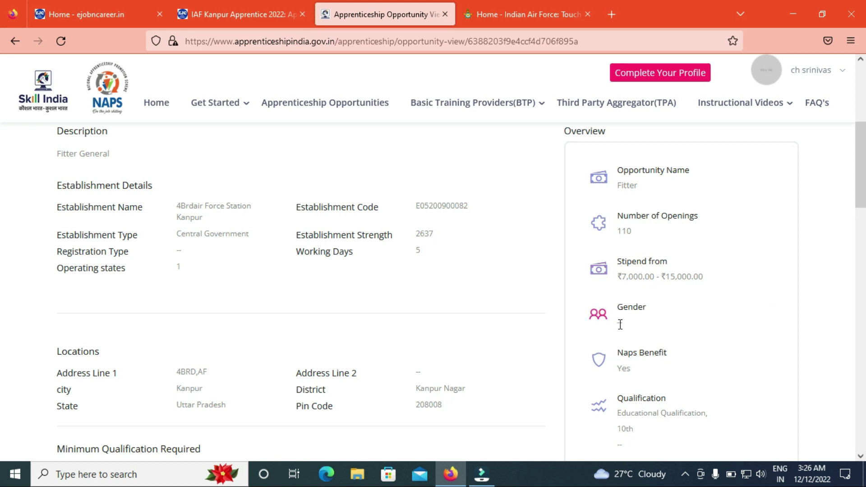
pyautogui.scroll(-1, 2, 198)
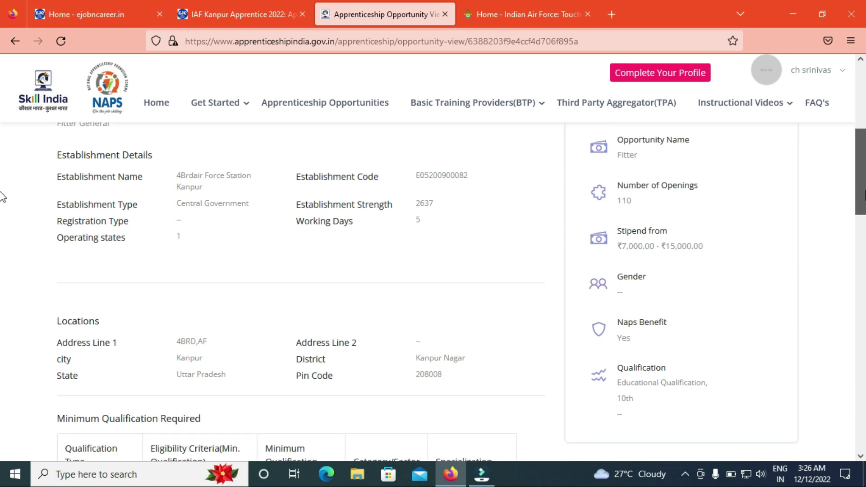
pyautogui.scroll(-1, 3, 197)
pyautogui.scroll(-1, 3, 199)
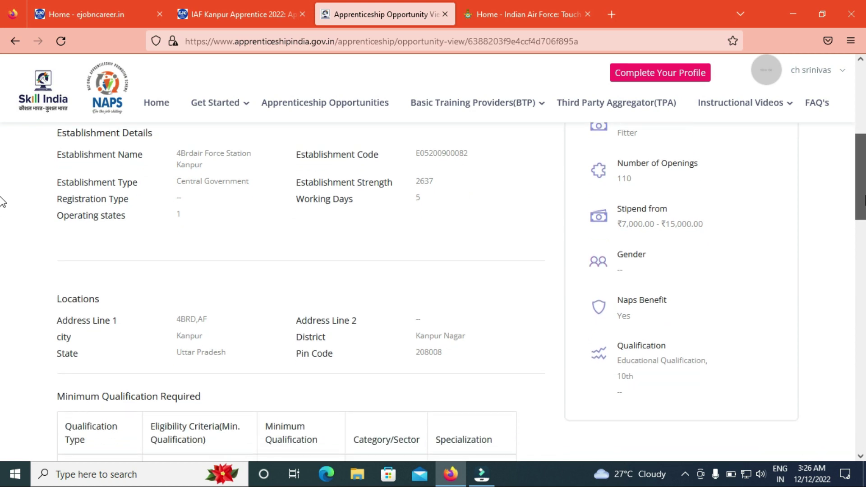
pyautogui.scroll(-1, 2, 202)
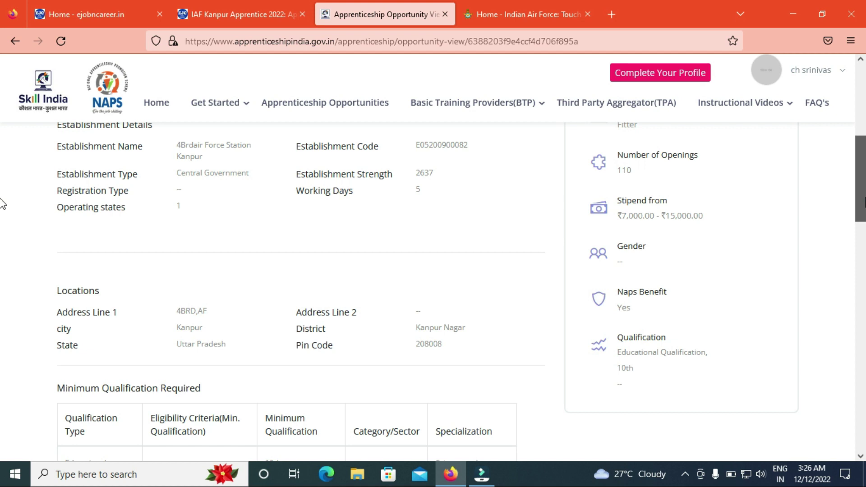
pyautogui.scroll(-1, 3, 203)
pyautogui.scroll(-3, 3, 205)
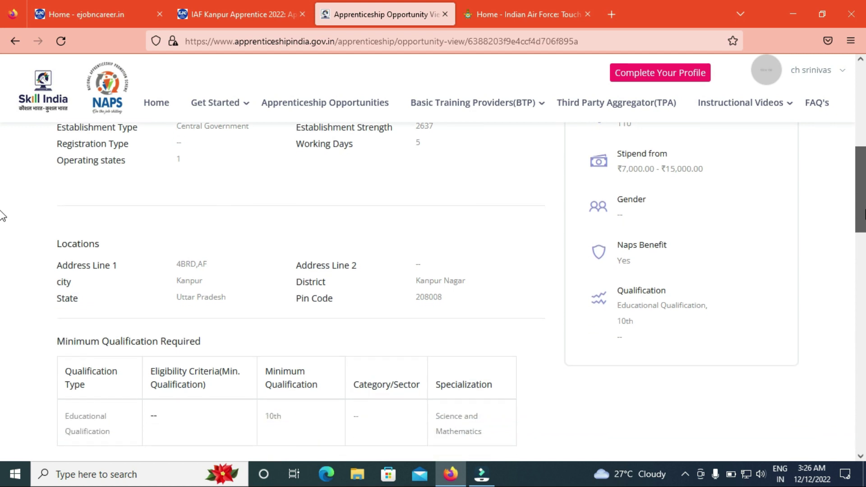
pyautogui.scroll(-4, 3, 222)
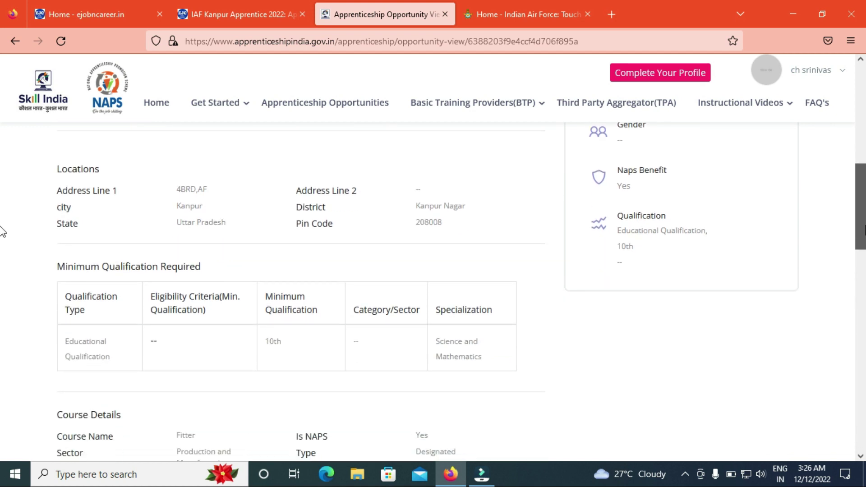
pyautogui.scroll(-2, 3, 248)
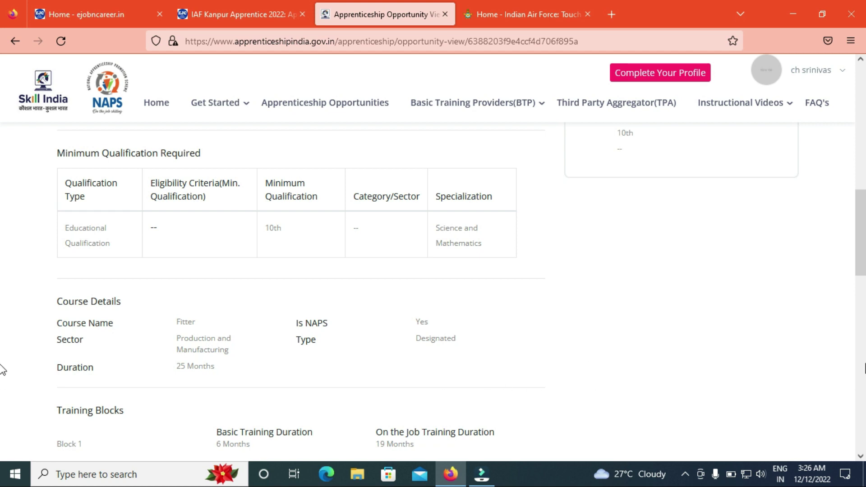
pyautogui.scroll(-2, 2, 270)
pyautogui.scroll(-1, 2, 275)
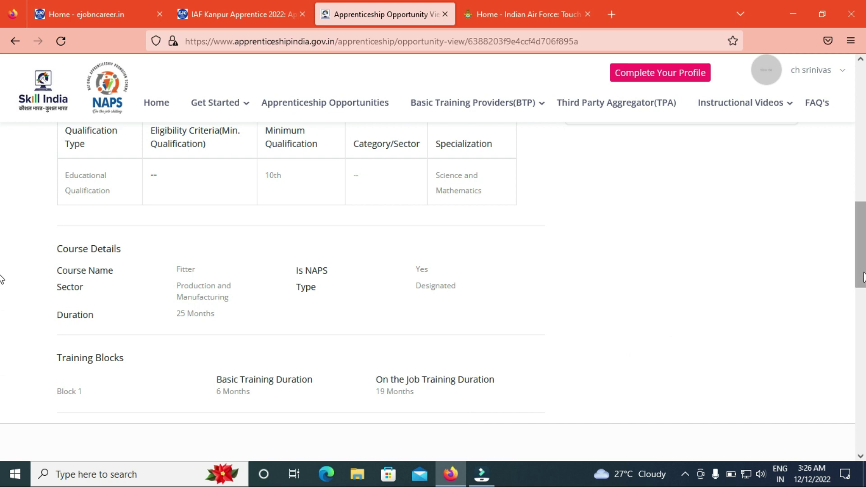
pyautogui.moveTo(864, 278); pyautogui.dragTo(864, 192)
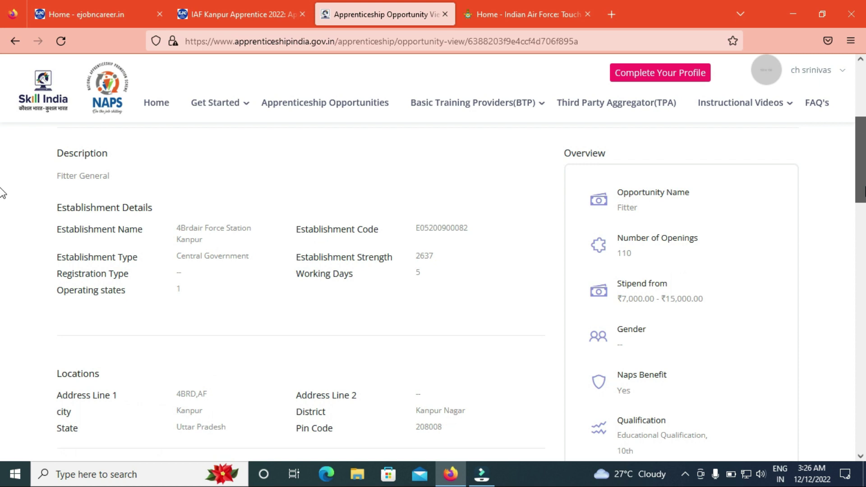
pyautogui.moveTo(3, 193); pyautogui.dragTo(2, 157)
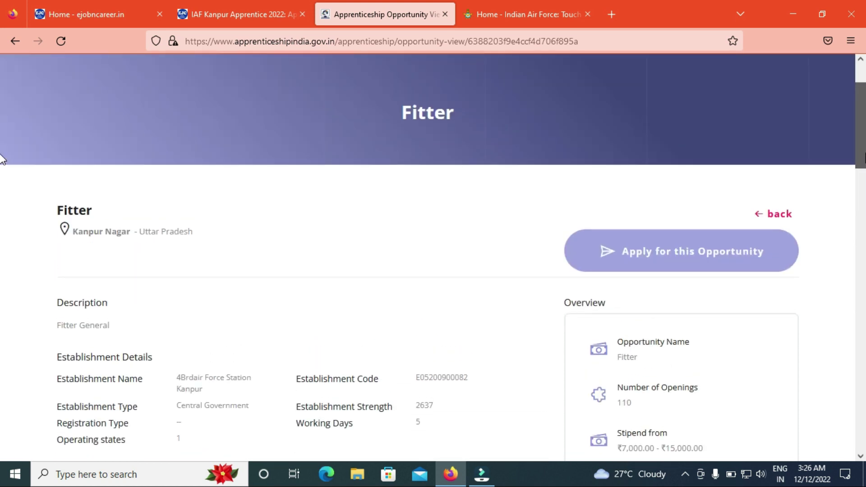
# Step: Apply for the Fitter opportunity with Primary Location preferred, then dismiss the incomplete-profile warning
pyautogui.click(665, 257)
pyautogui.click(423, 258)
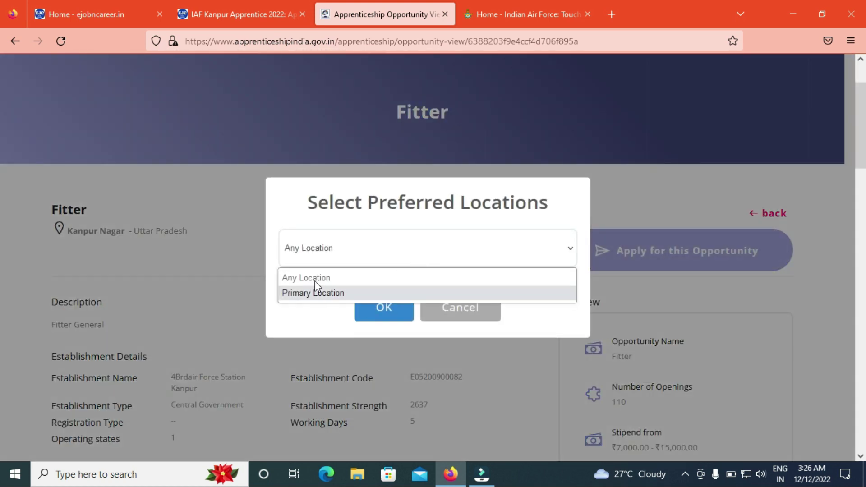
pyautogui.click(322, 299)
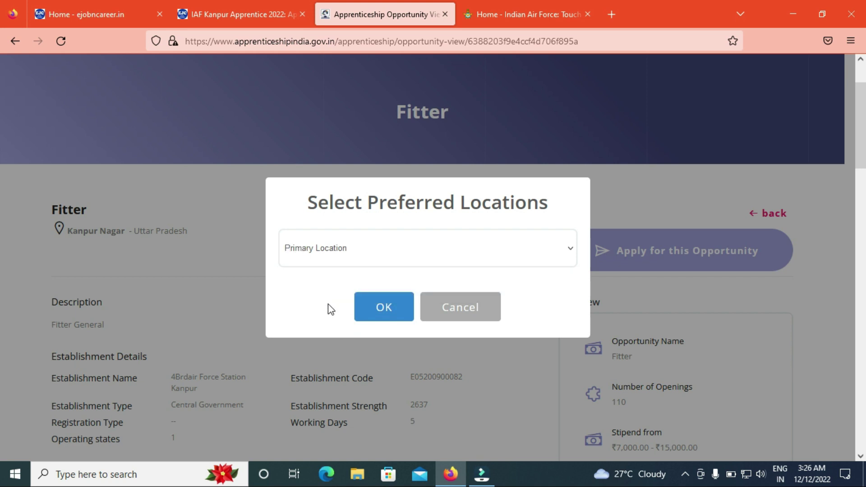
pyautogui.click(378, 310)
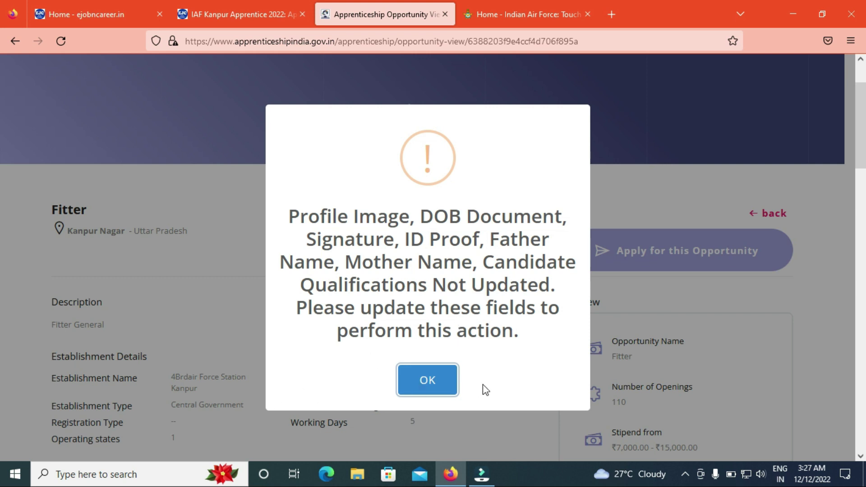
pyautogui.click(433, 382)
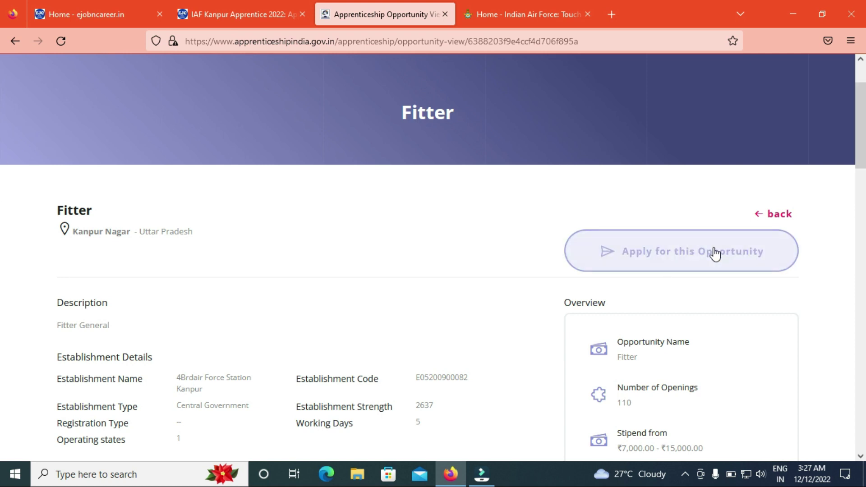
# Step: Return to the full list of 107953 opportunities, browse it, then go back to the IAF Kanpur article
pyautogui.scroll(-3, 3, 154)
pyautogui.scroll(5, 2, 149)
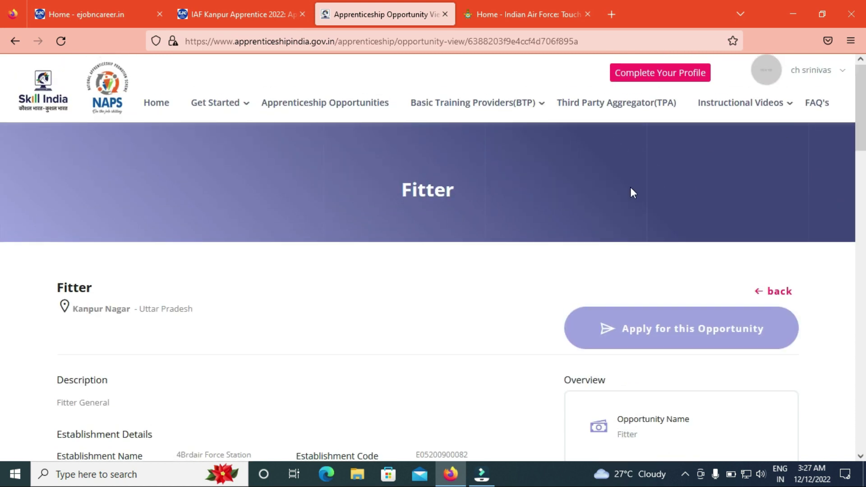
pyautogui.click(769, 294)
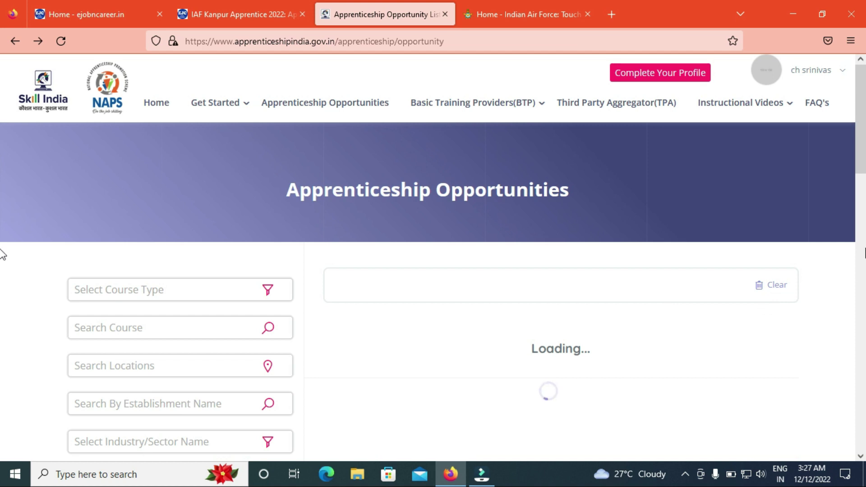
pyautogui.scroll(-1, 2, 151)
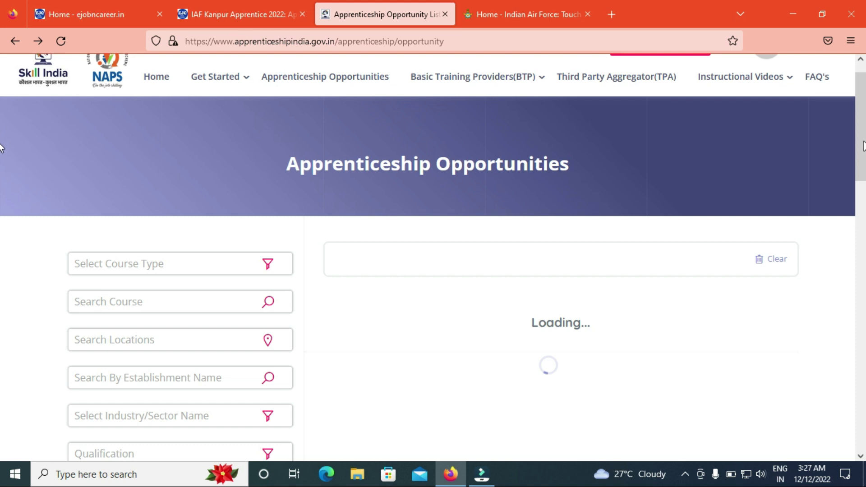
pyautogui.scroll(-10, 2, 146)
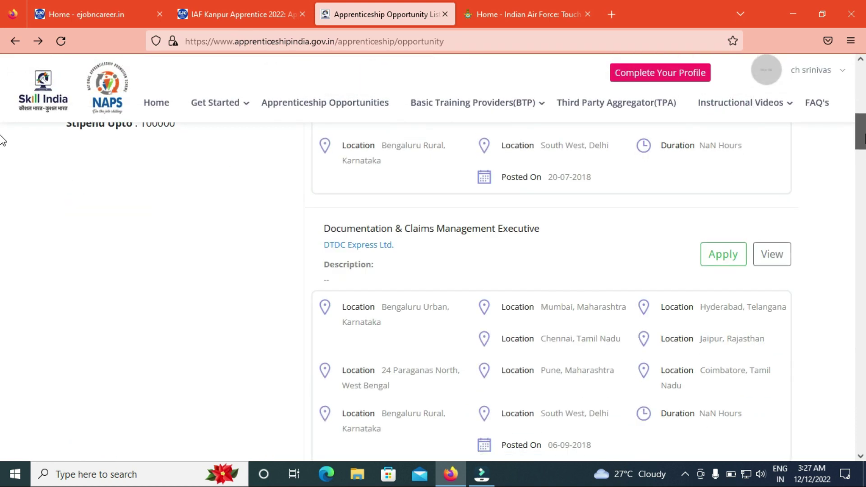
pyautogui.scroll(5, 2, 140)
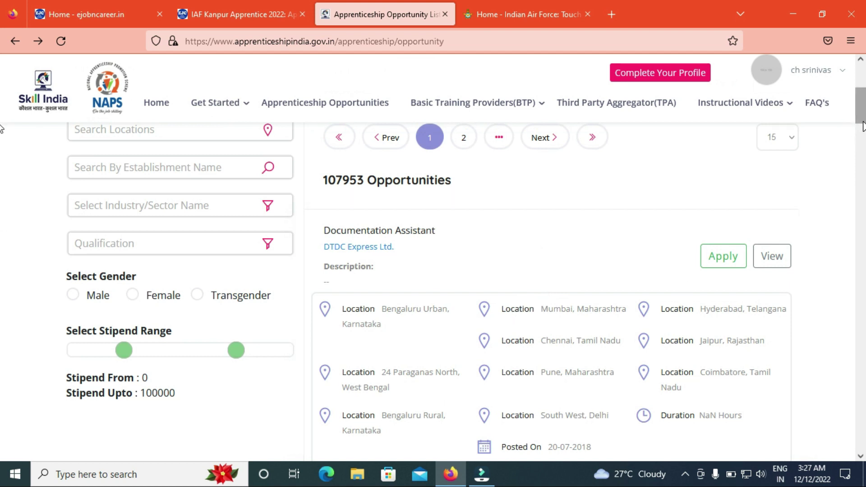
pyautogui.scroll(5, 1, 128)
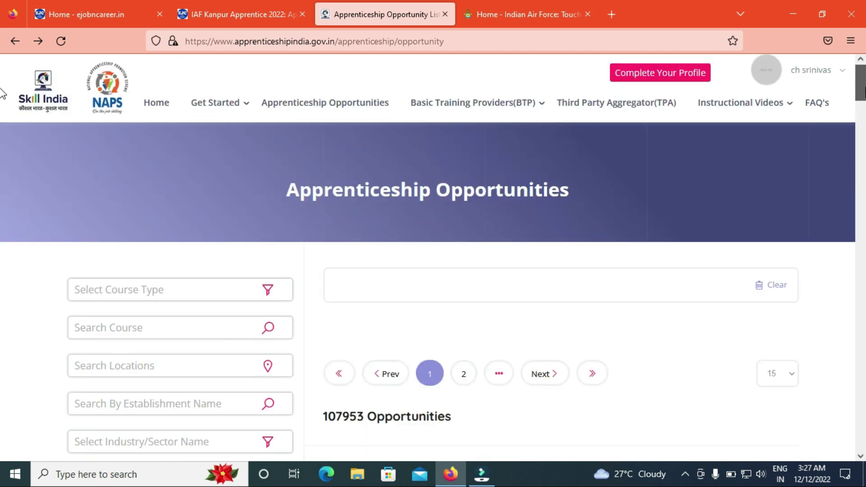
pyautogui.click(234, 14)
# Step: Scroll the IAF Kanpur post to Fitter – 110, upper age limit 25, 10th plus ITI qualification, and no fees
pyautogui.click(311, 268)
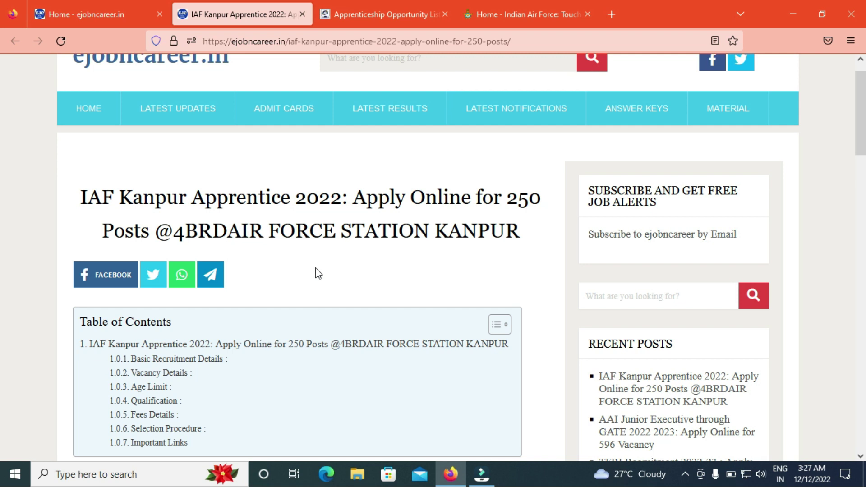
pyautogui.scroll(-3, 3, 156)
pyautogui.scroll(-1, 2, 158)
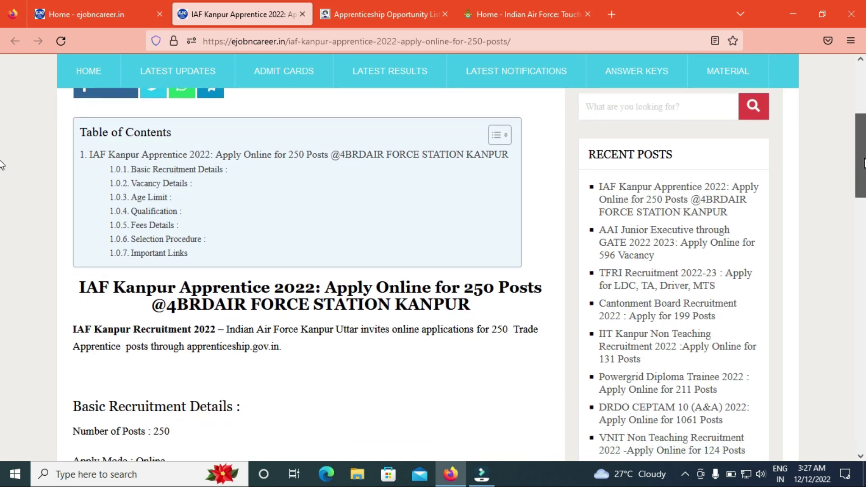
pyautogui.scroll(-6, 2, 165)
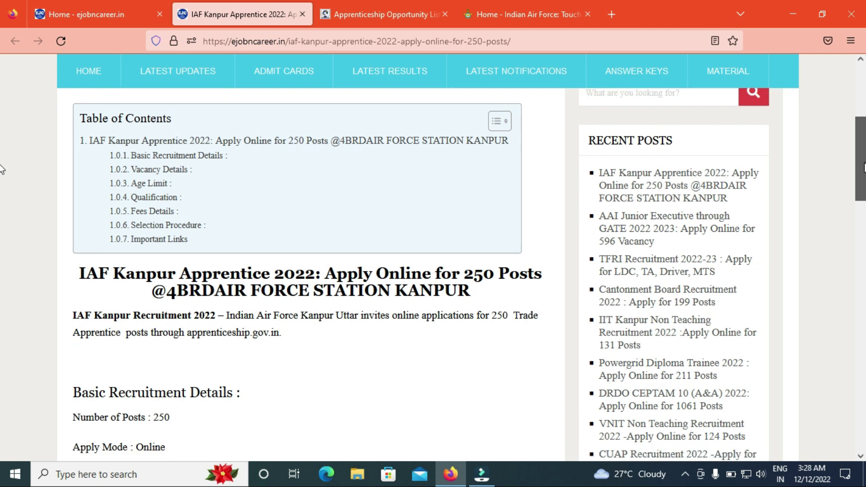
pyautogui.scroll(-2, 1, 230)
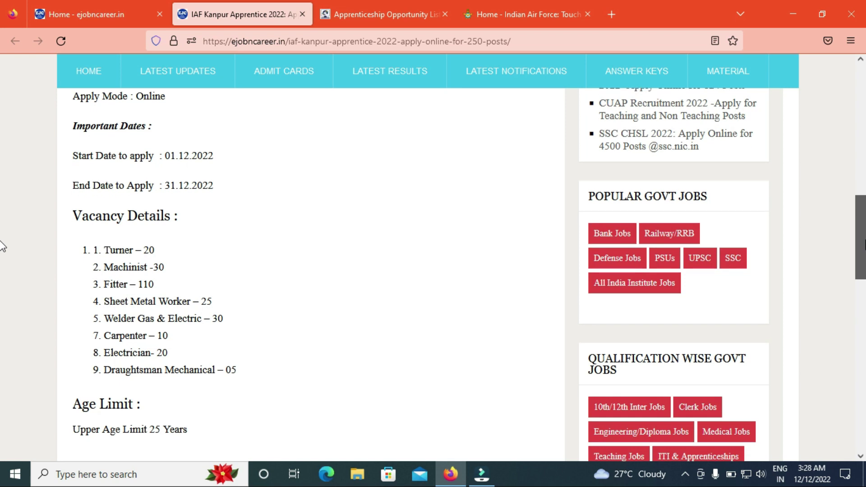
pyautogui.scroll(-1, 2, 247)
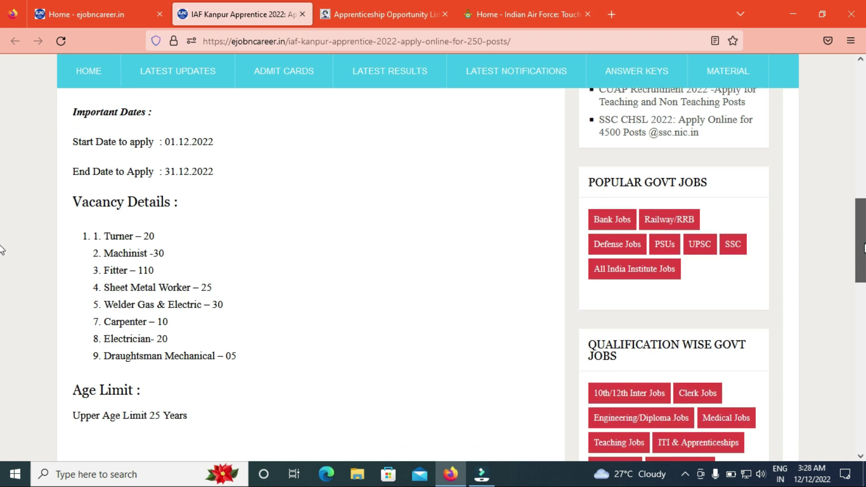
pyautogui.scroll(-2, 2, 257)
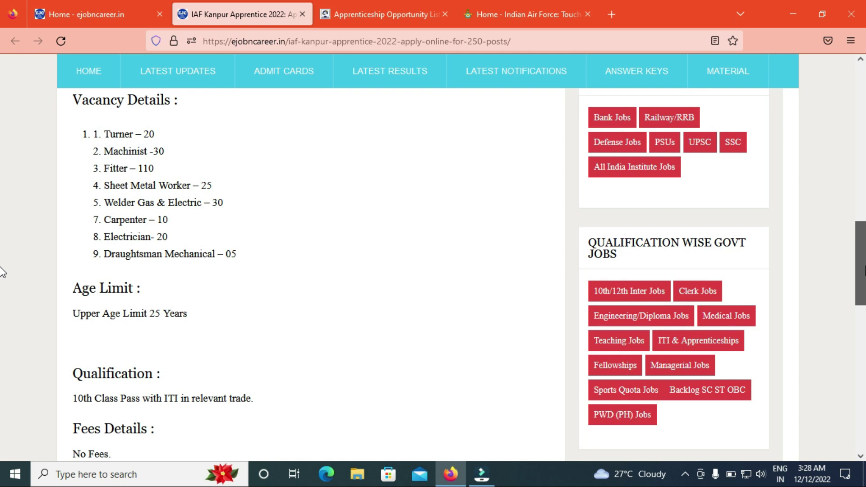
pyautogui.scroll(-1, 2, 273)
pyautogui.scroll(-1, 2, 273)
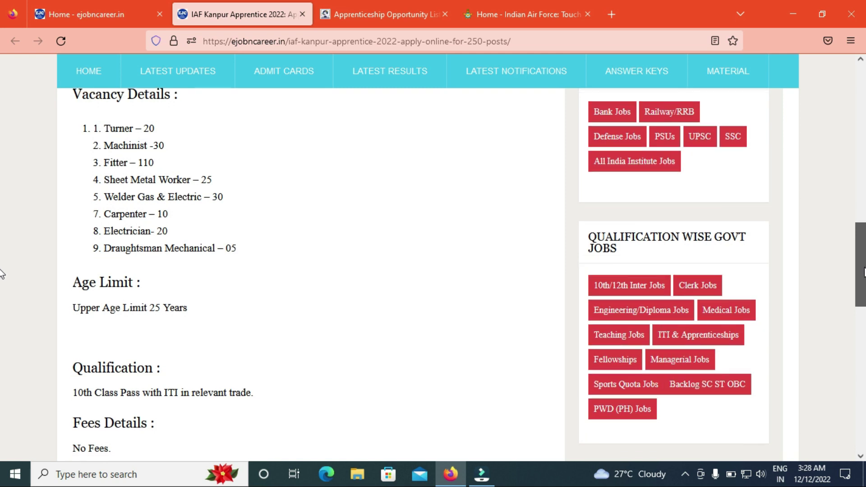